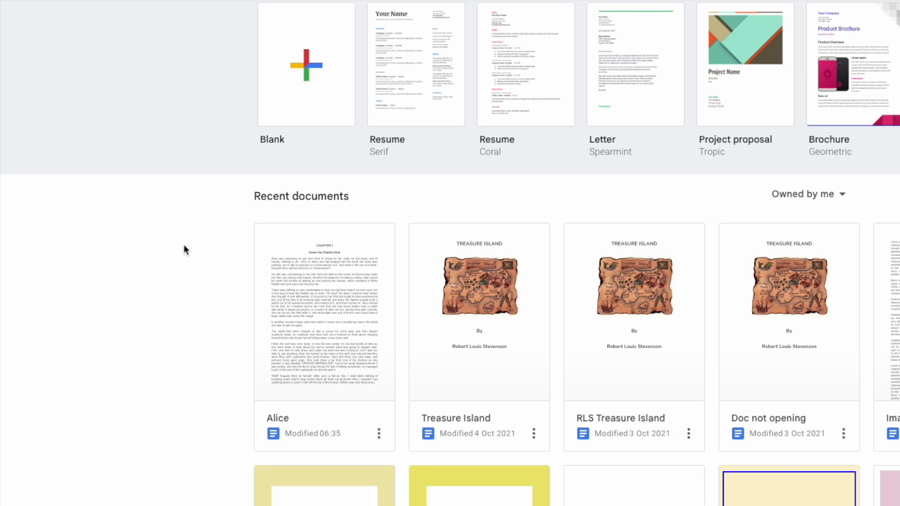
- Open Alice from Recent documents and select the 'So she was considering…by her.' paragraph
left_click(311, 270)
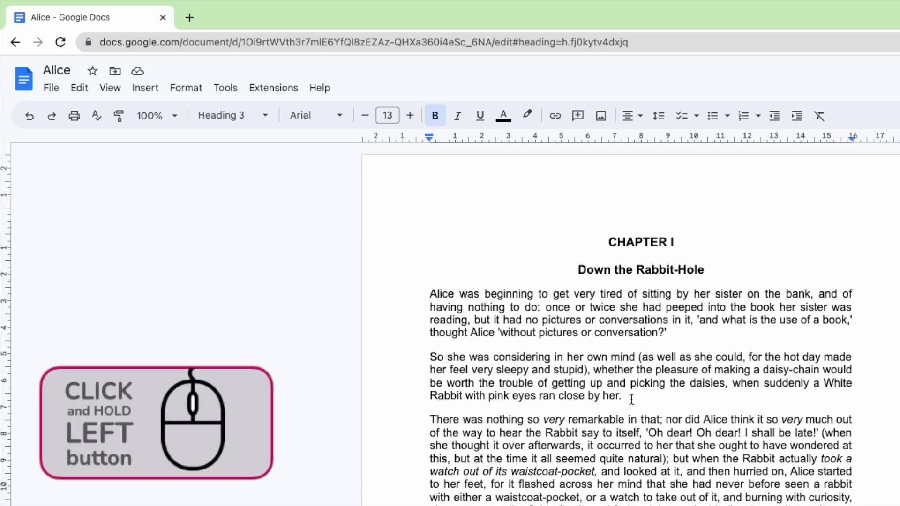
left_click(630, 399)
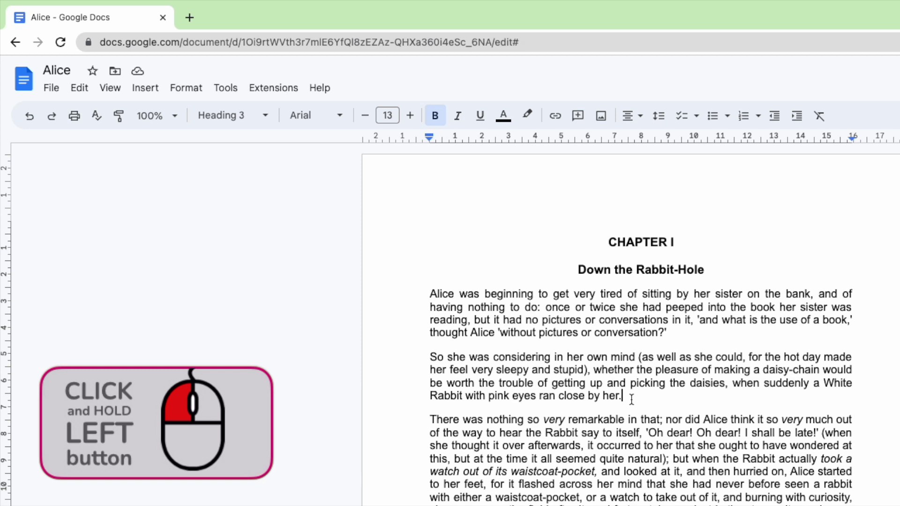
left_click_drag(630, 399, 589, 384)
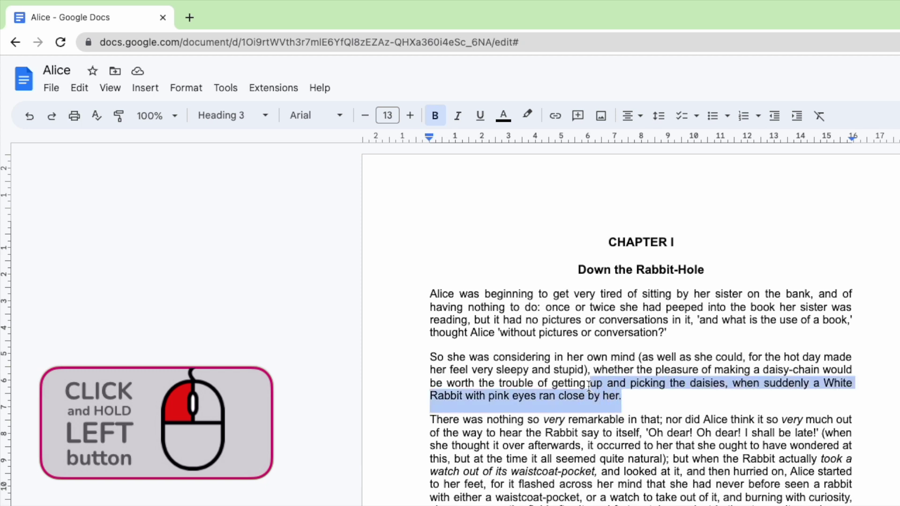
left_click_drag(589, 384, 431, 359)
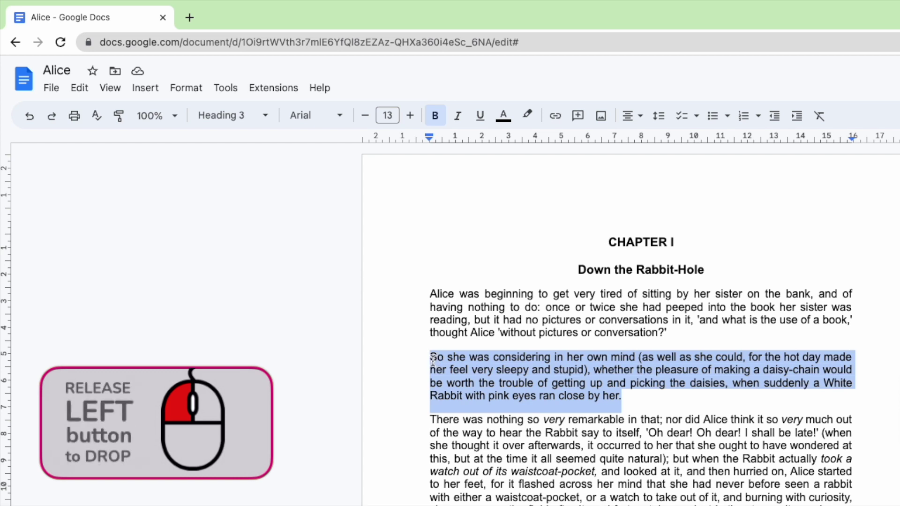
left_click_drag(431, 358, 431, 359)
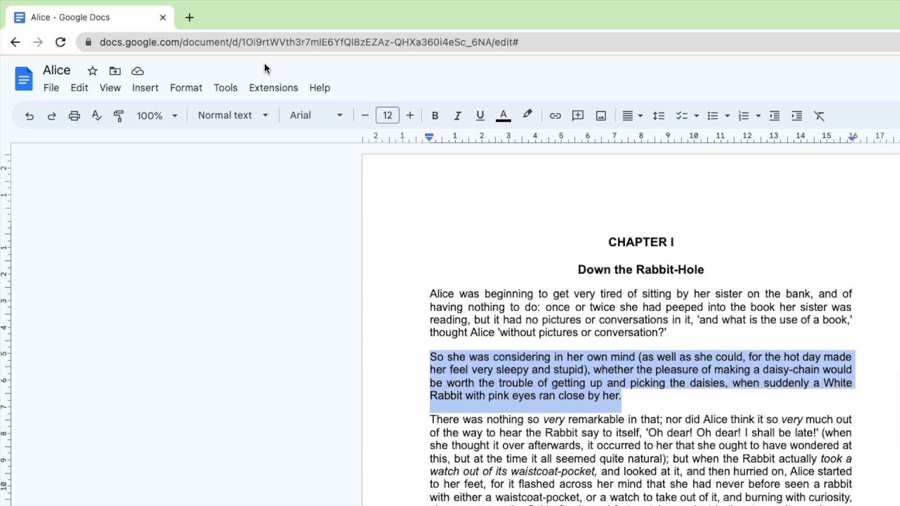
- Select the entire Alice chapter using Edit > Select all
left_click(83, 91)
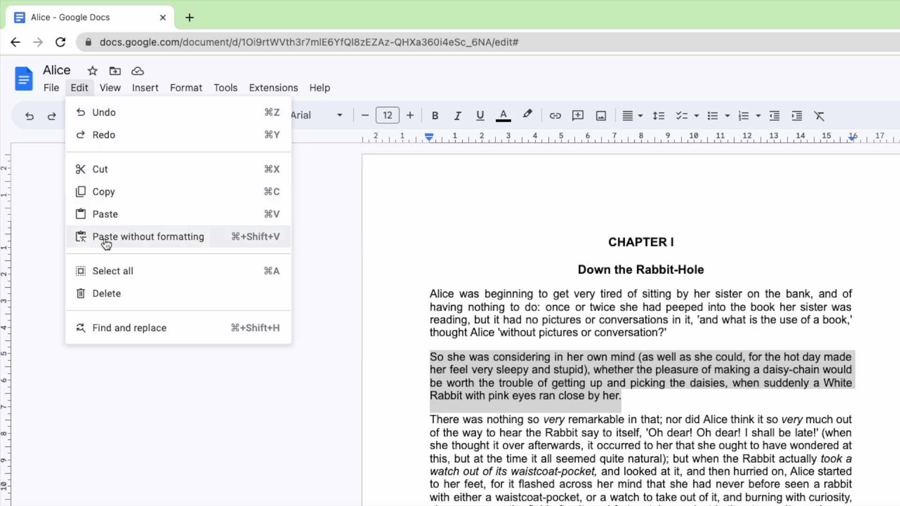
left_click(160, 279)
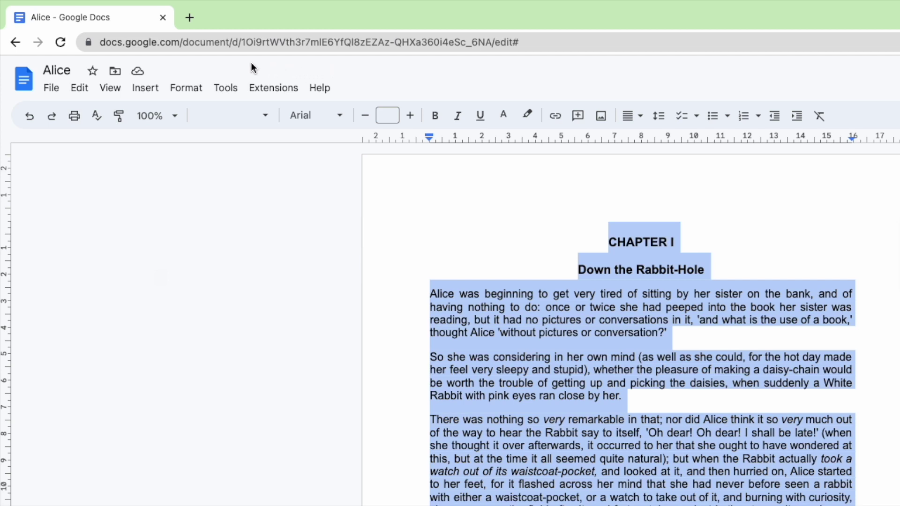
- Apply Double line spacing to the whole chapter from Format > Line & paragraph spacing
left_click(198, 92)
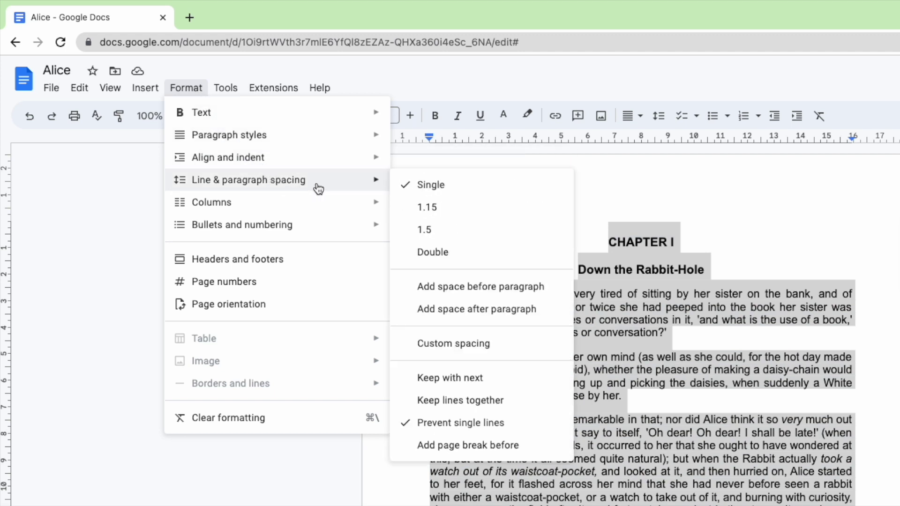
mouse_move(248, 180)
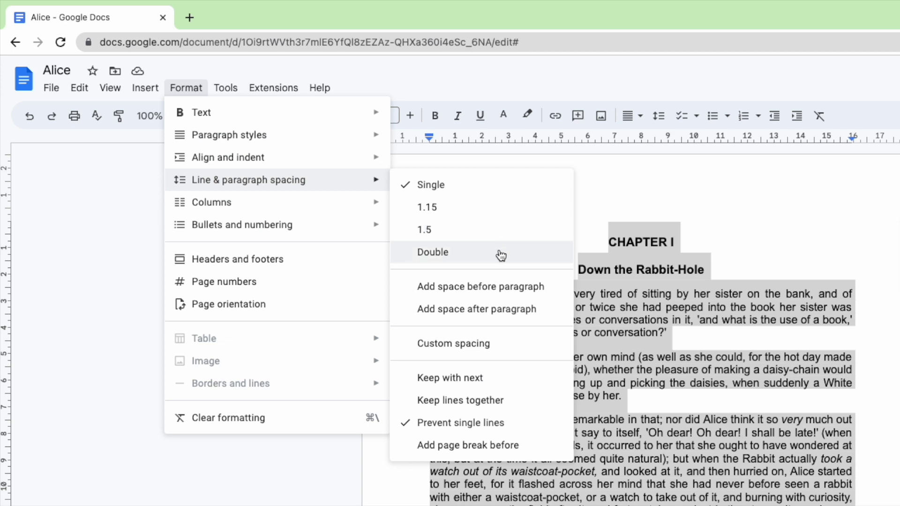
left_click(500, 255)
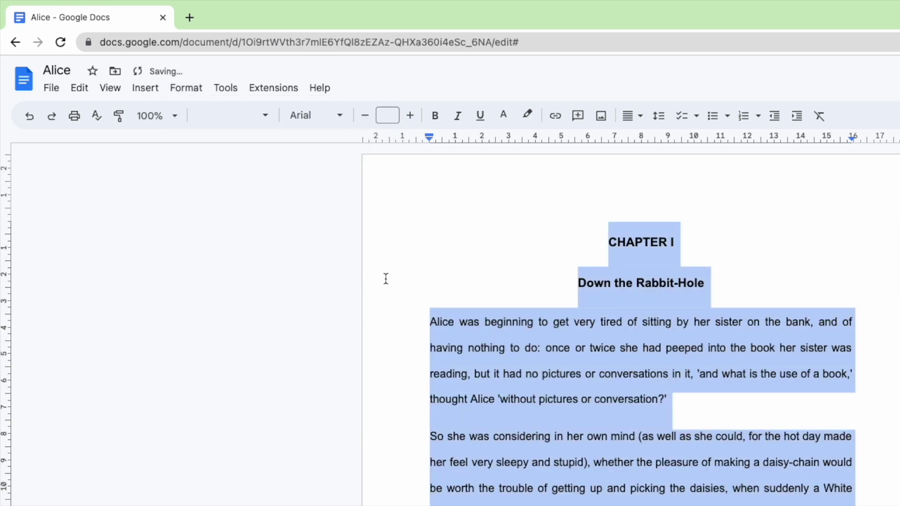
- Clear the highlight by clicking in the chapter text near the page bottom
left_click(372, 420)
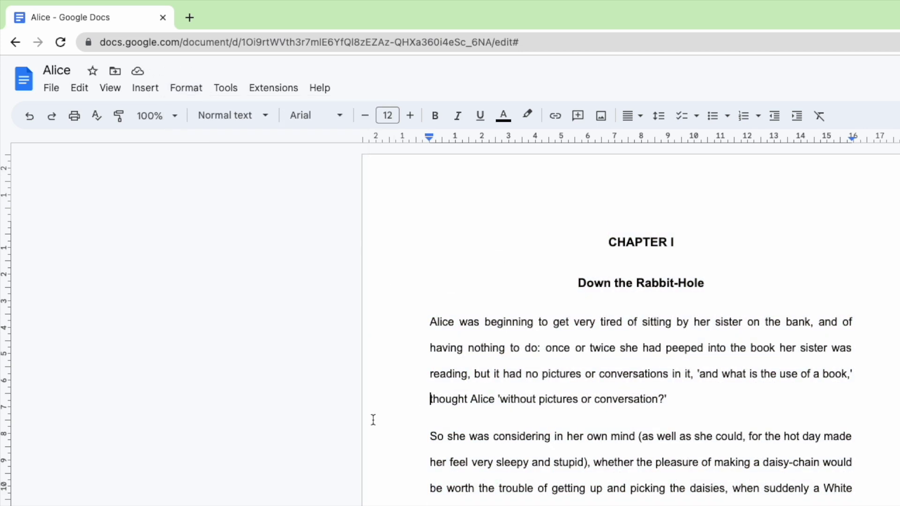